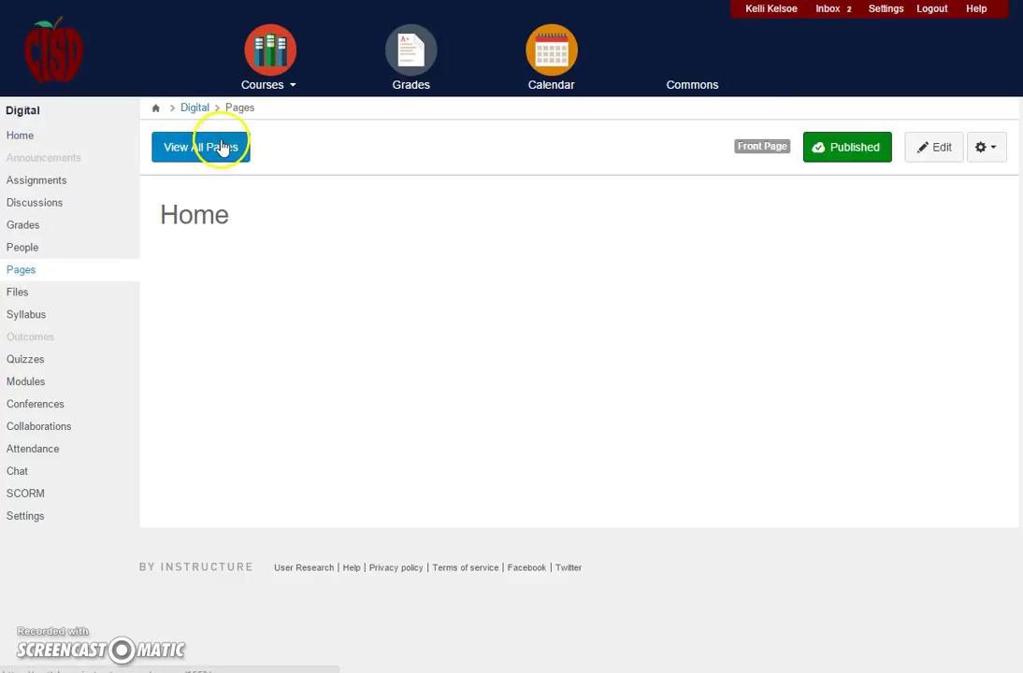
Step: Create a new page in the Digital course and title it "Digital Citizenship Course"
left_click(216, 150)
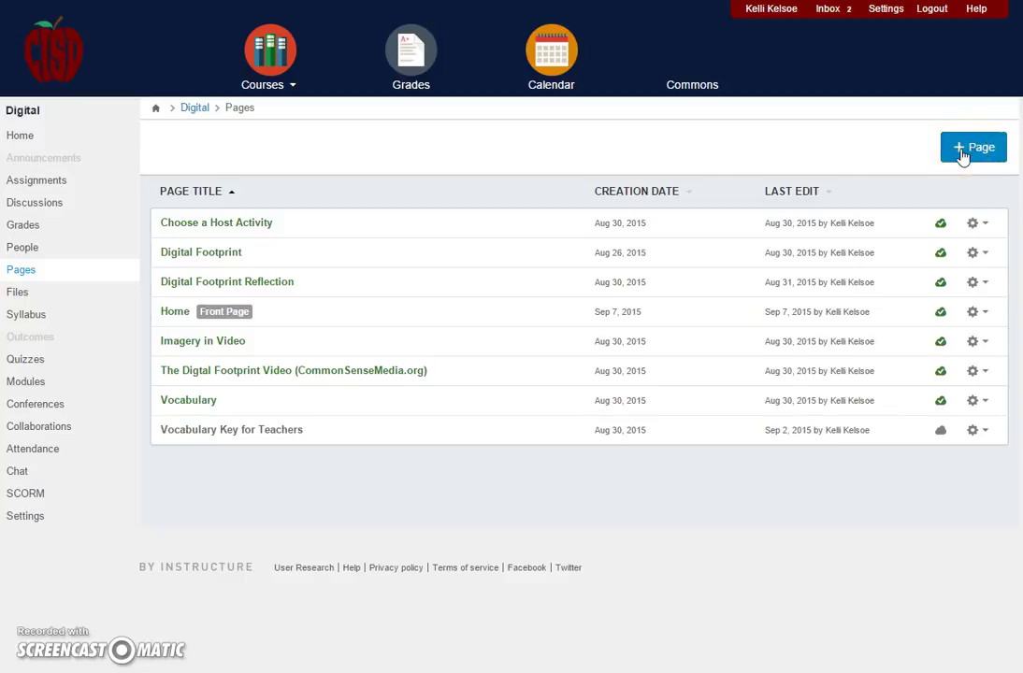
left_click(961, 152)
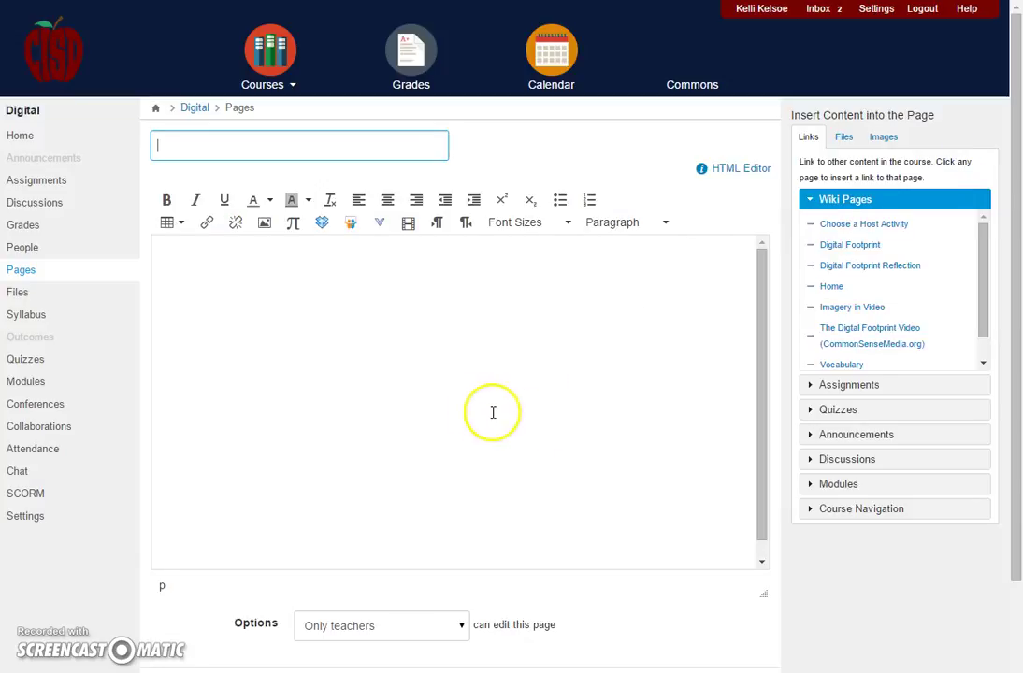
left_click(154, 143)
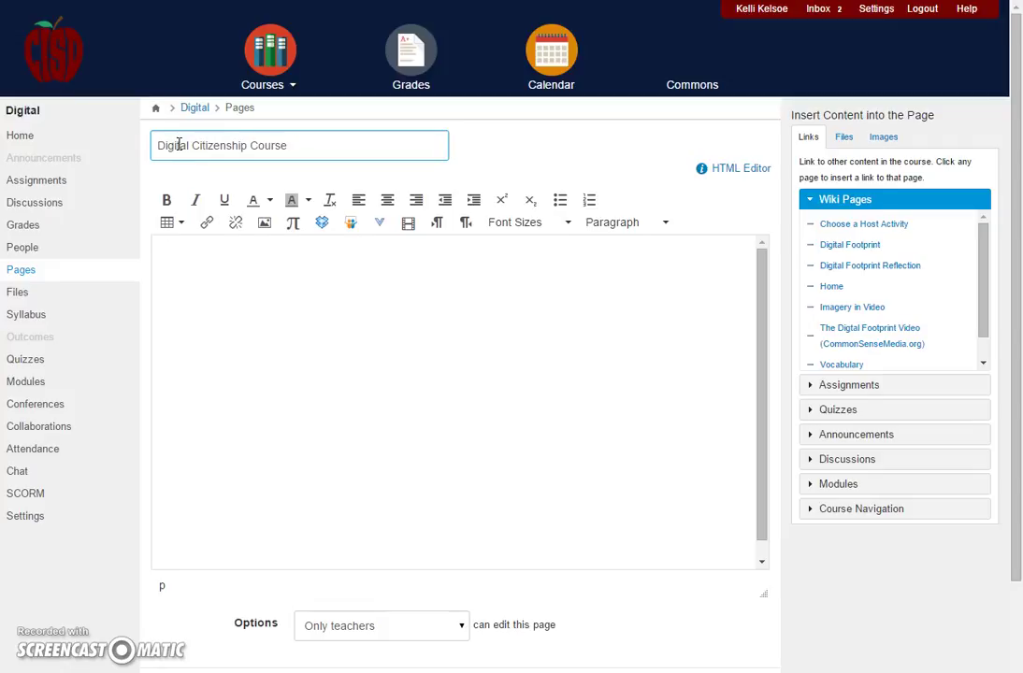
Step: Insert the image DigitalCitizenship.png from the Canvas course files into the page body
left_click(187, 257)
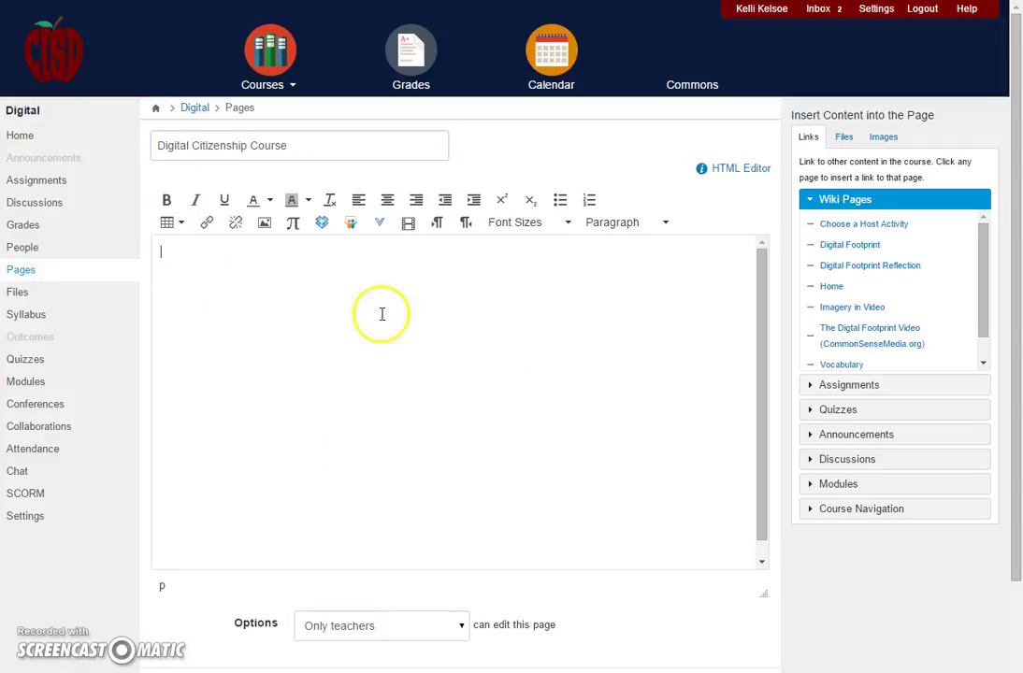
left_click(264, 224)
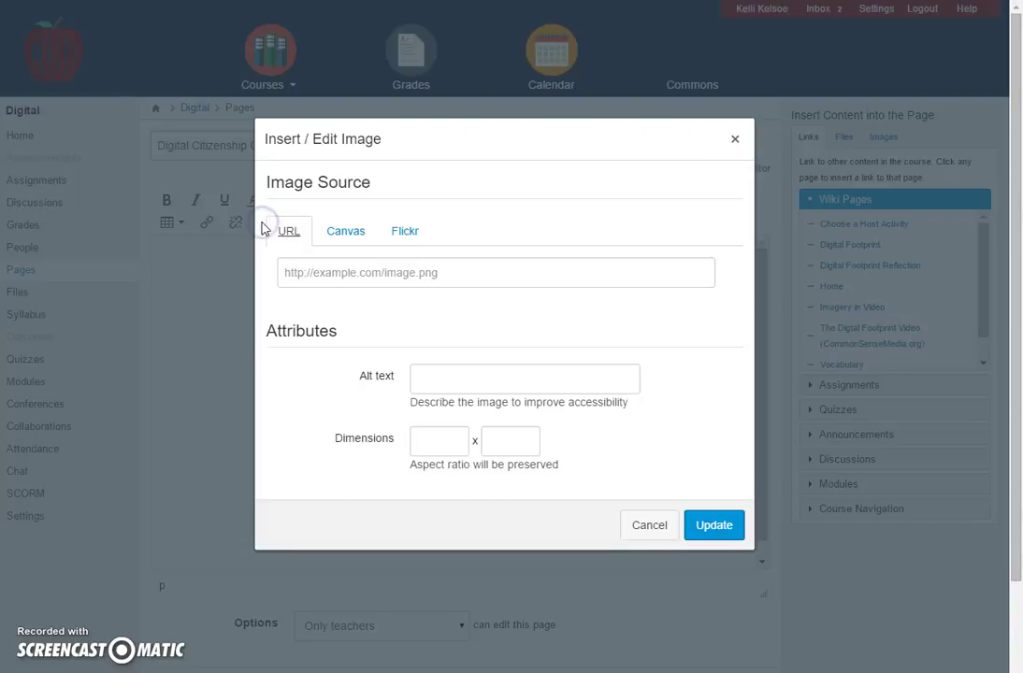
left_click(338, 230)
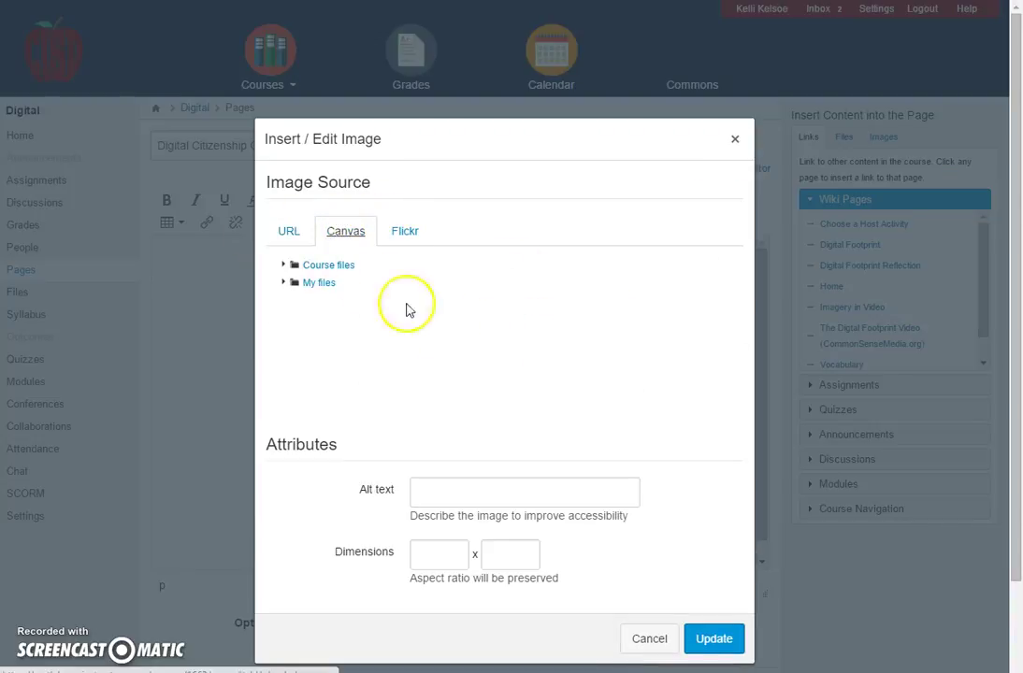
left_click(285, 267)
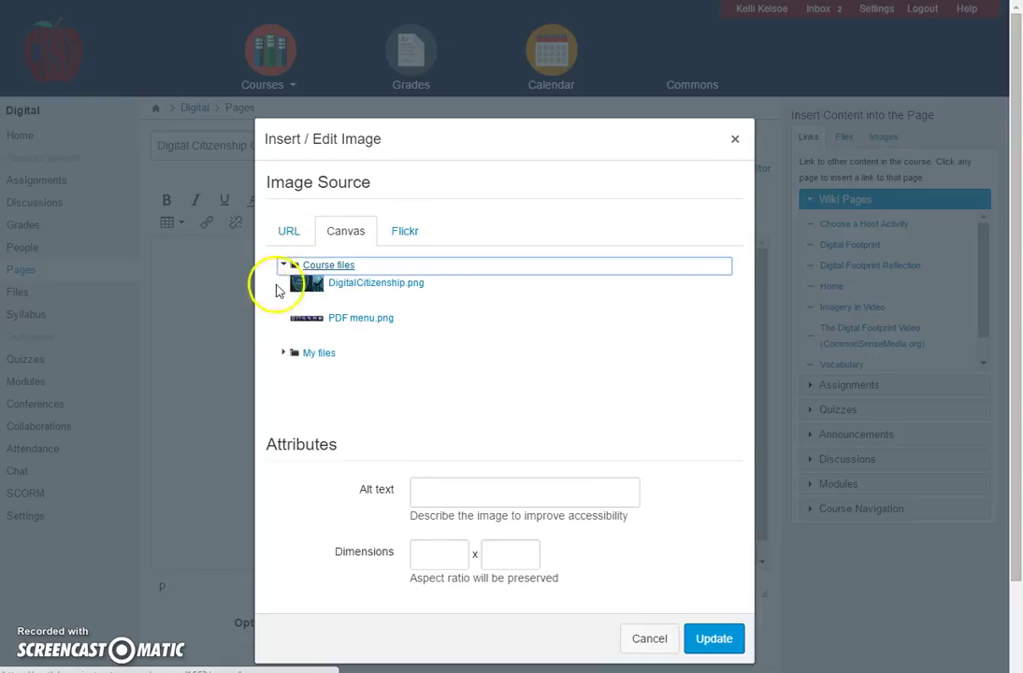
left_click(336, 287)
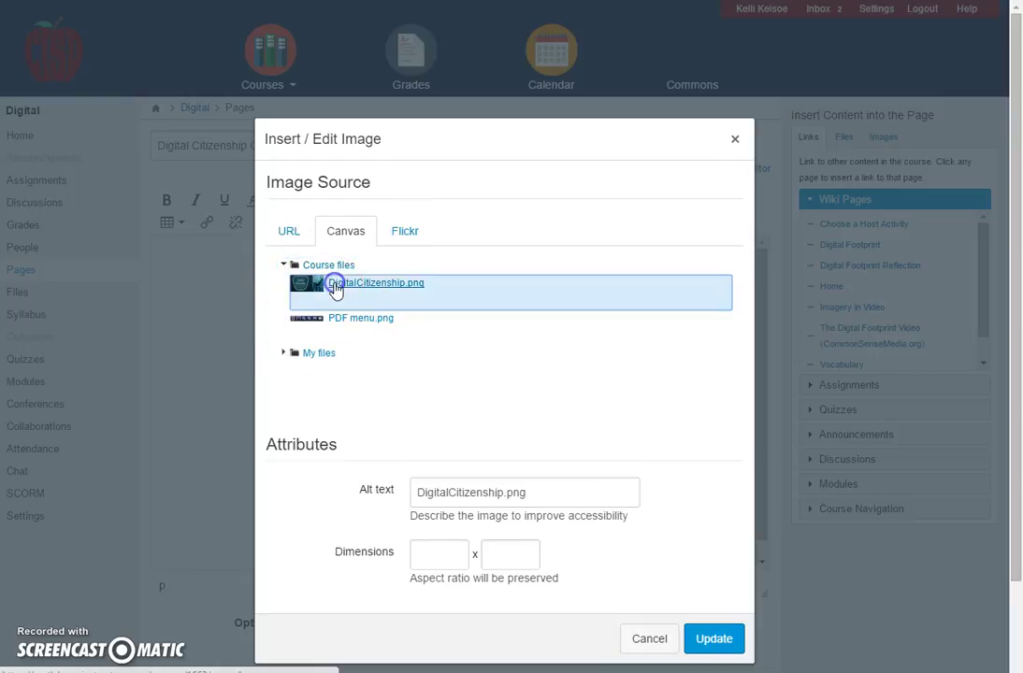
left_click(715, 640)
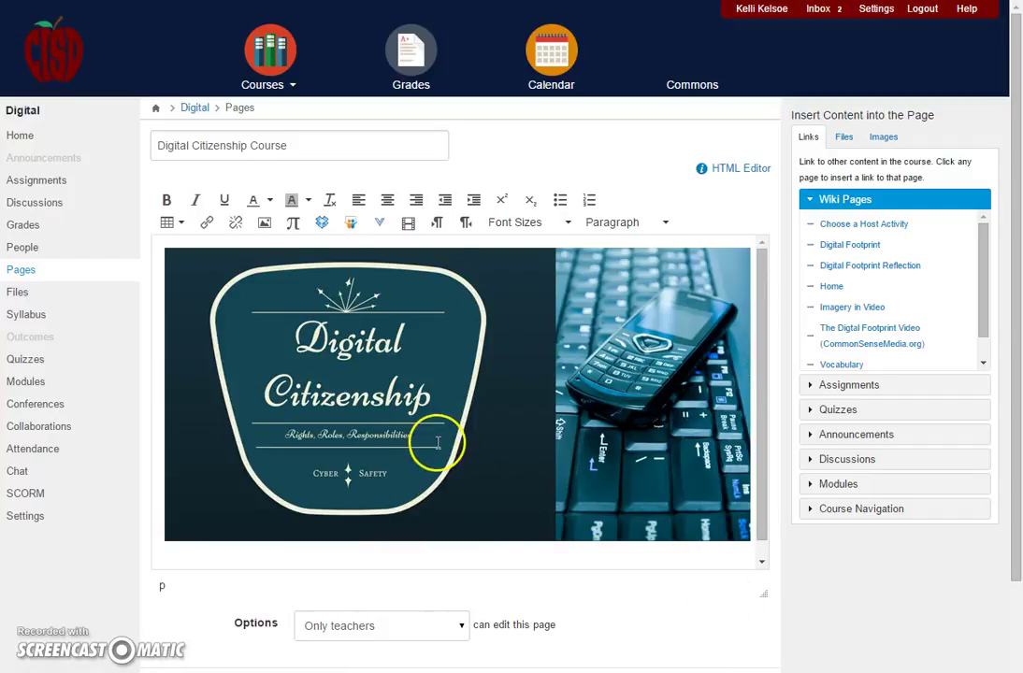
Step: Add the text line "Unit 1 - Digital Footprint" below the banner image, leaving a blank line between them
scroll(437, 443, "down", 3)
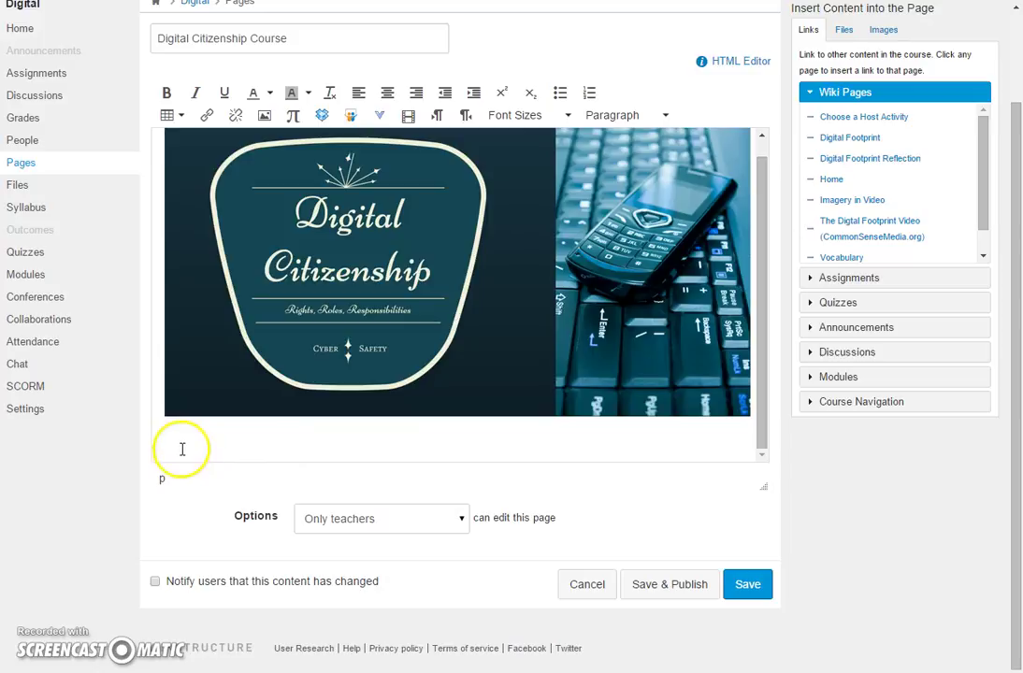
left_click(755, 412)
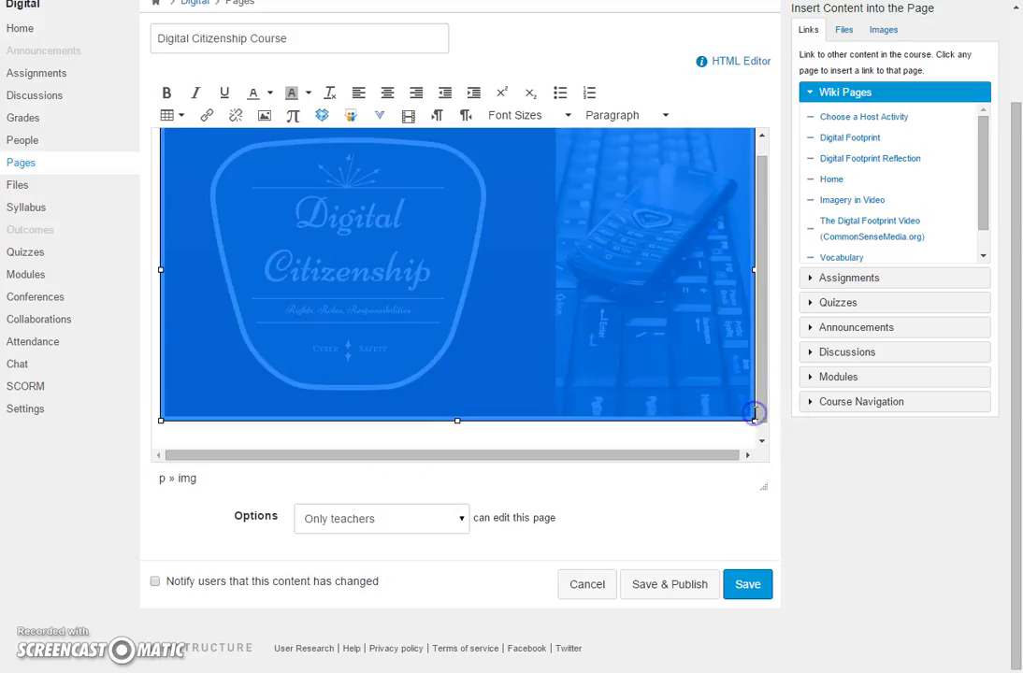
left_click(757, 432)
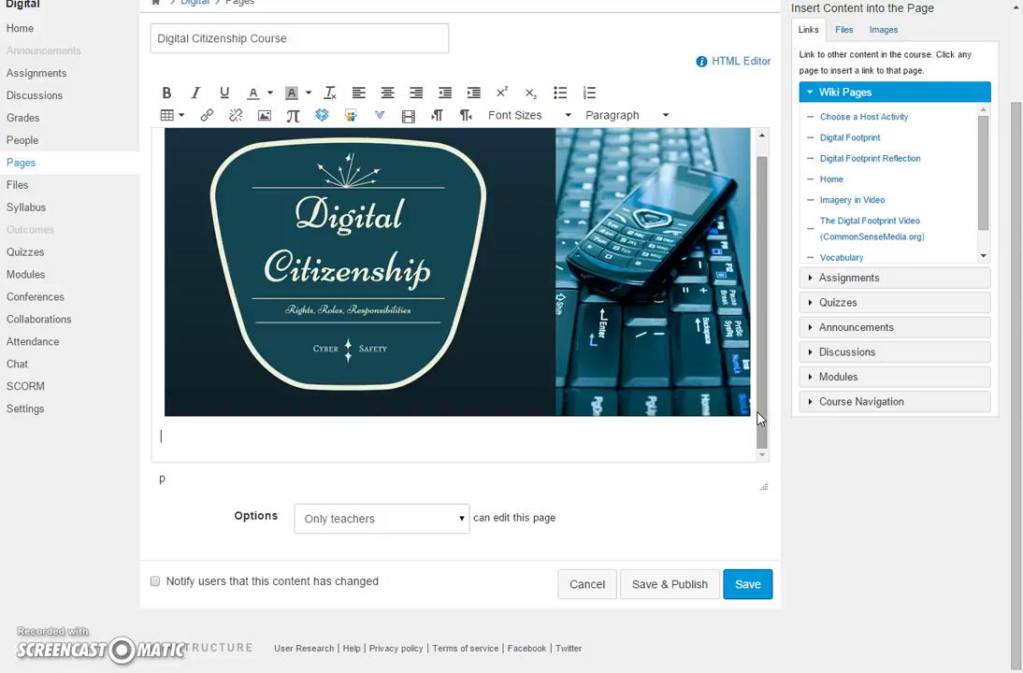
key("Return")
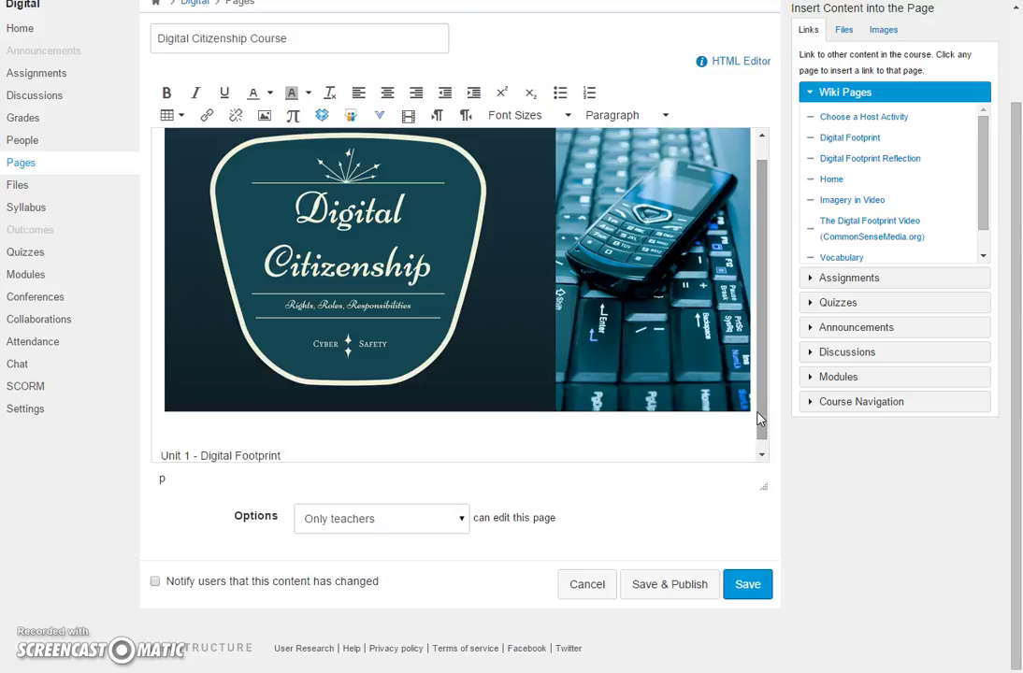
Step: Link the text "Unit 1 - Digital Footprint" to the course module of the same name, and save and publish the page
left_click_drag(286, 454, 156, 454)
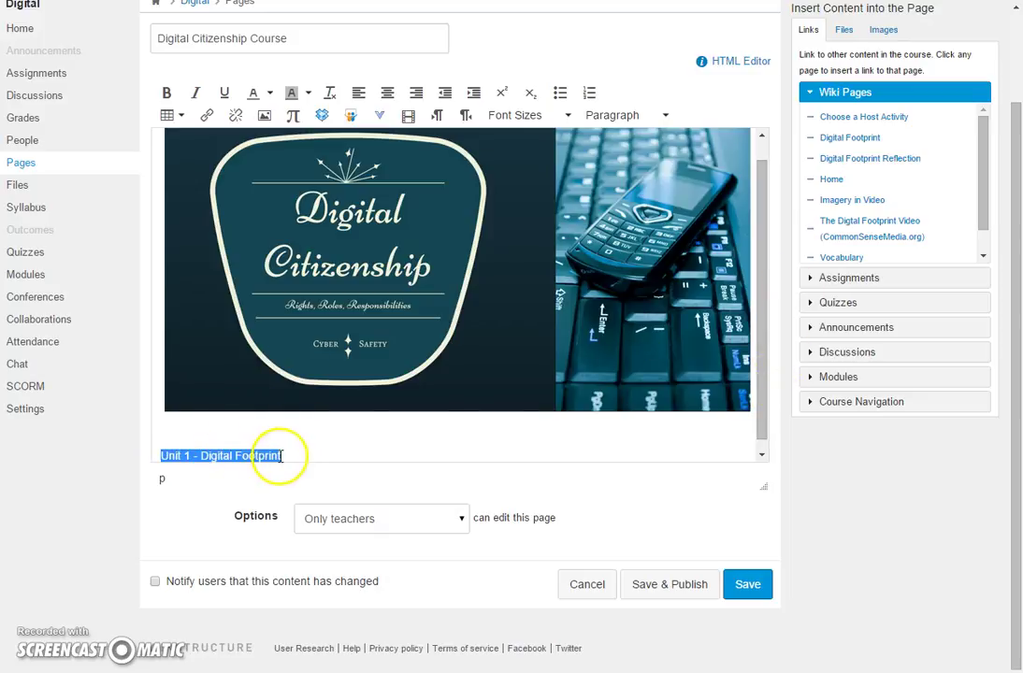
scroll(365, 429, "down", 1)
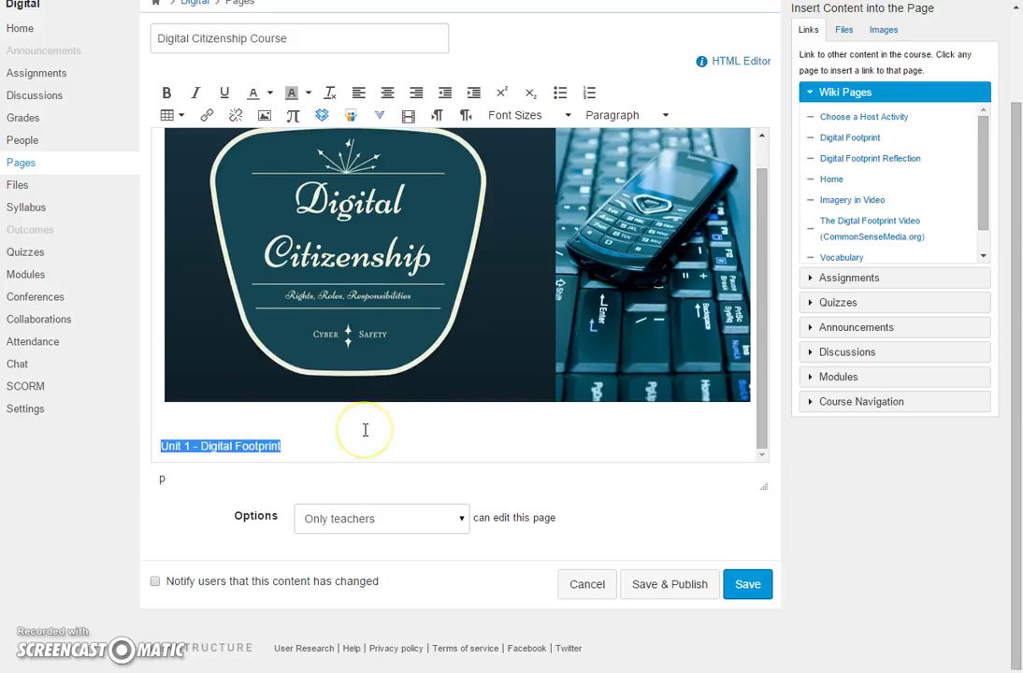
left_click(818, 378)
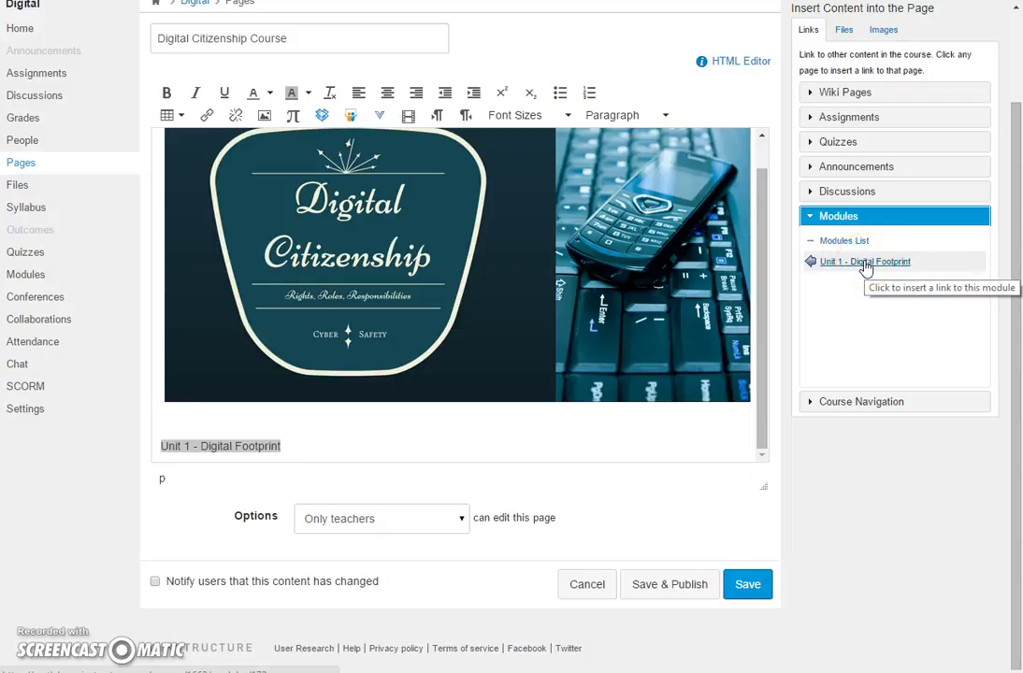
left_click(864, 262)
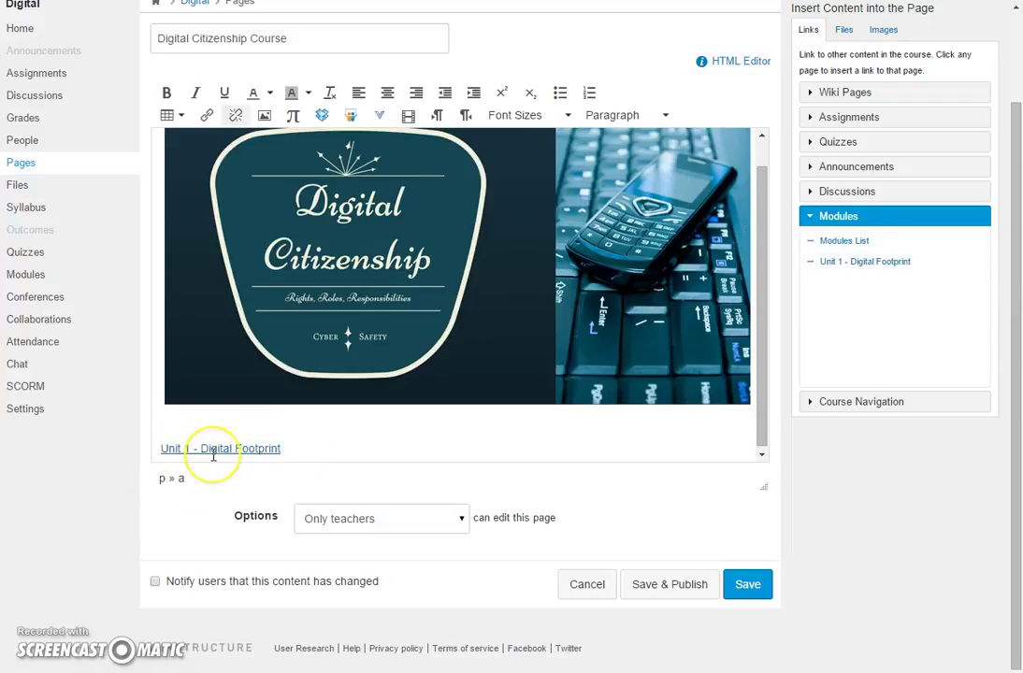
left_click(301, 449)
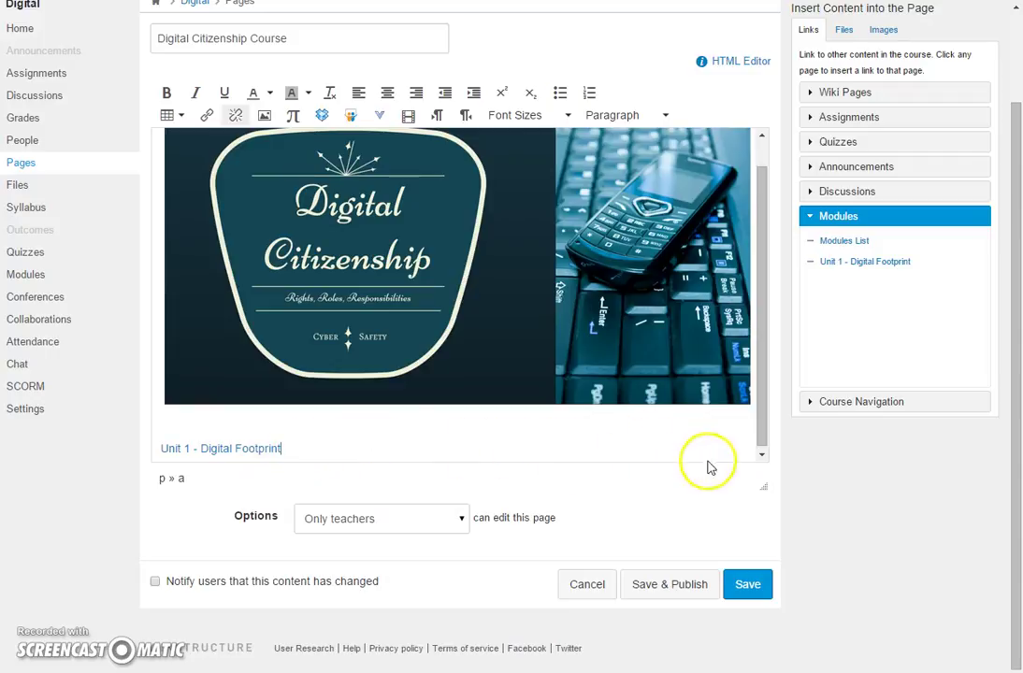
left_click(652, 586)
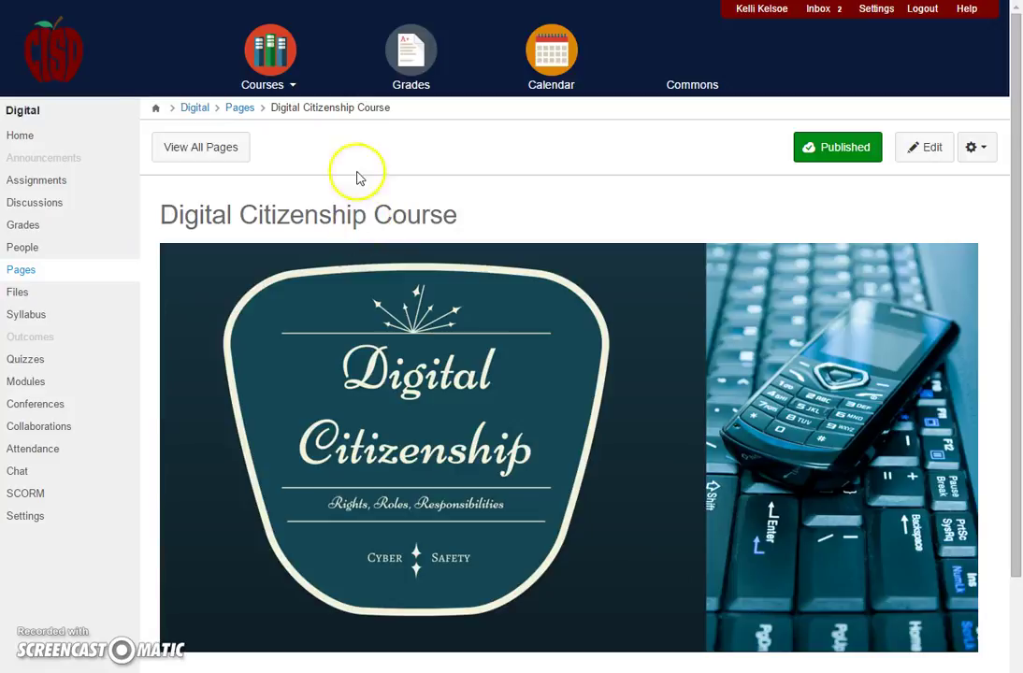
Step: Set the Digital Citizenship Course page as the course's front page from the list of all pages
left_click(194, 109)
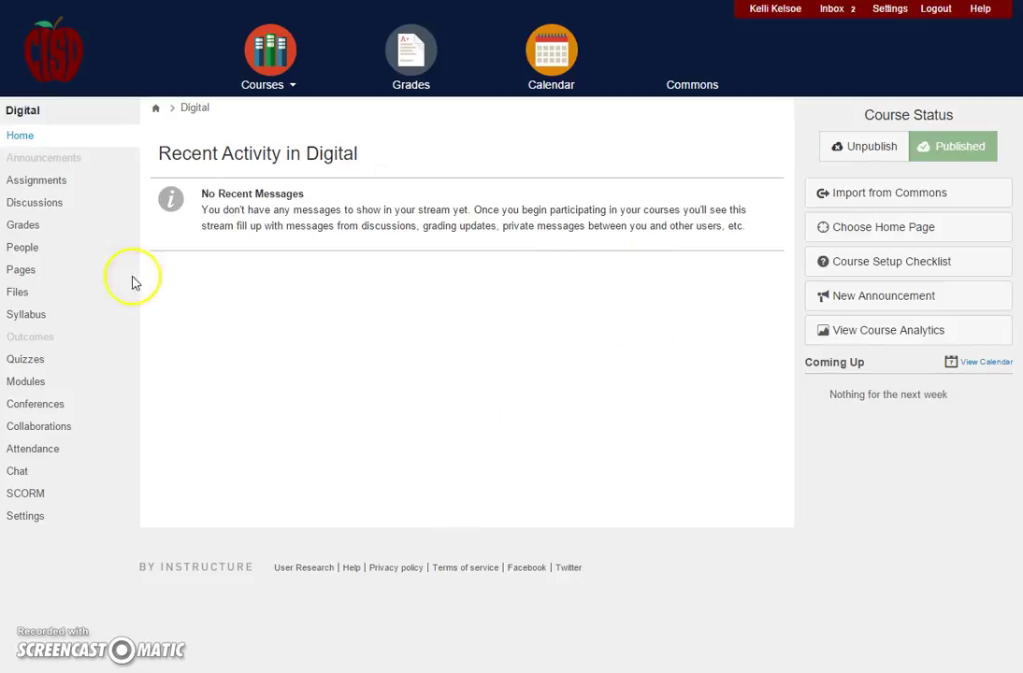
left_click(22, 271)
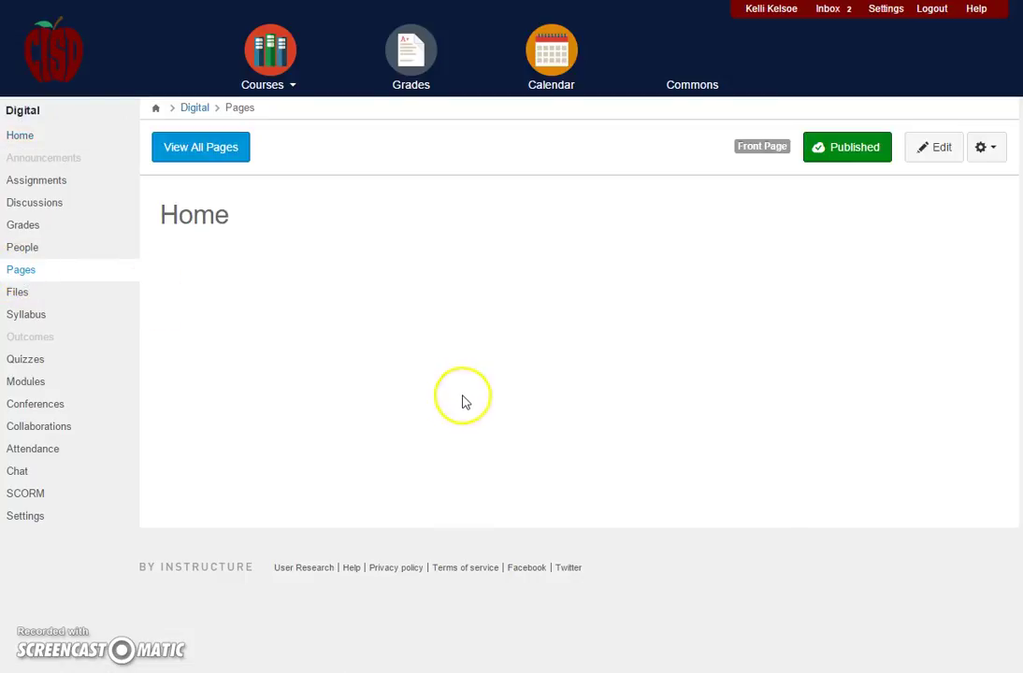
left_click(227, 150)
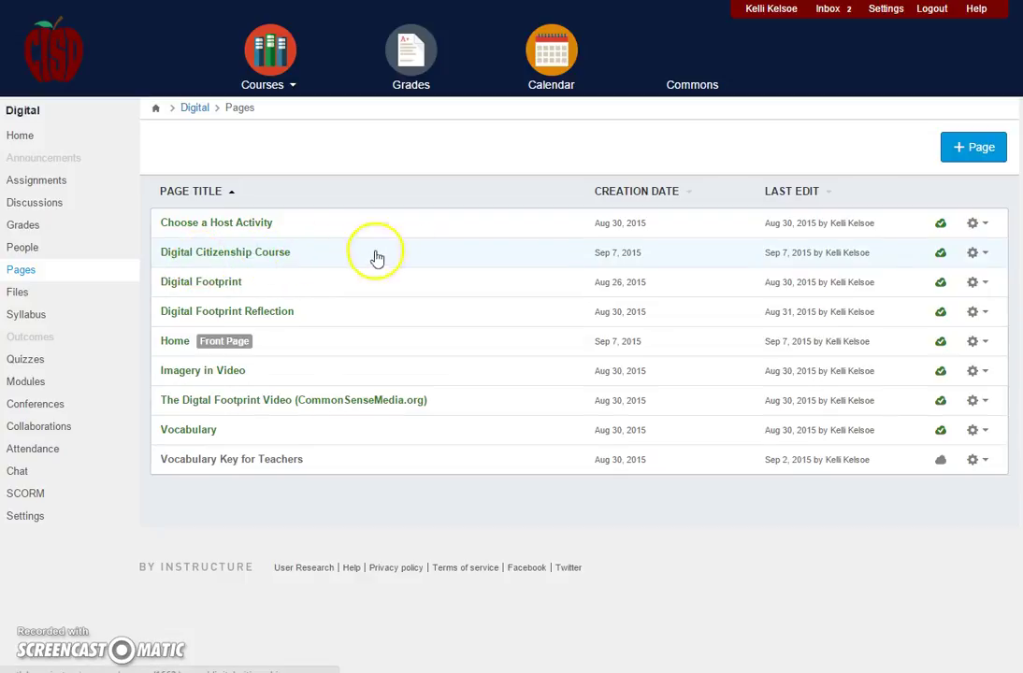
left_click(986, 254)
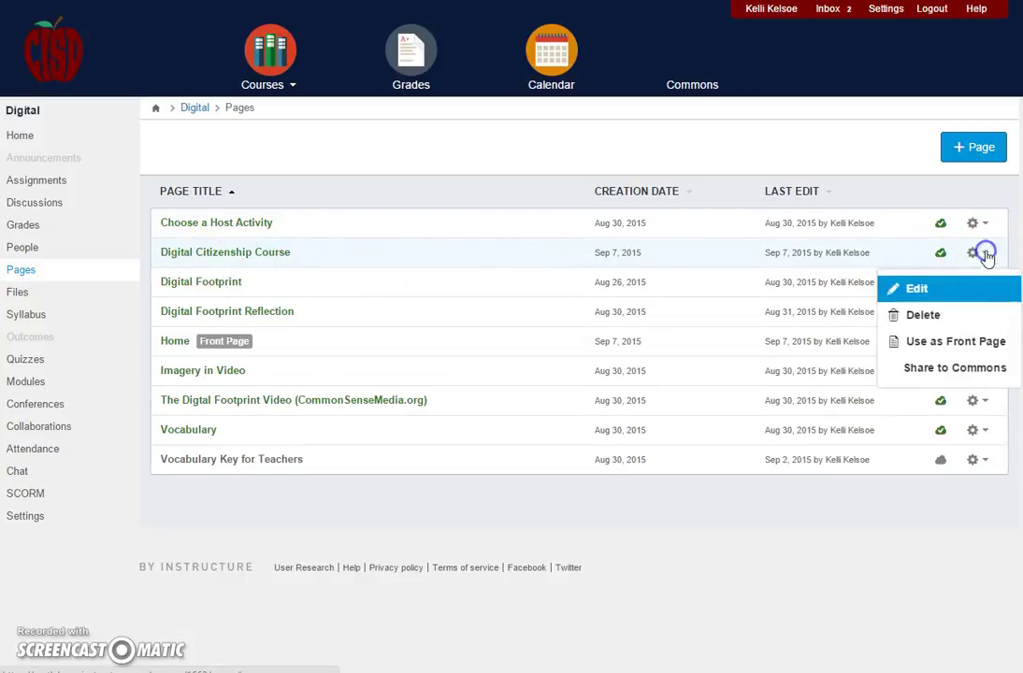
left_click(972, 351)
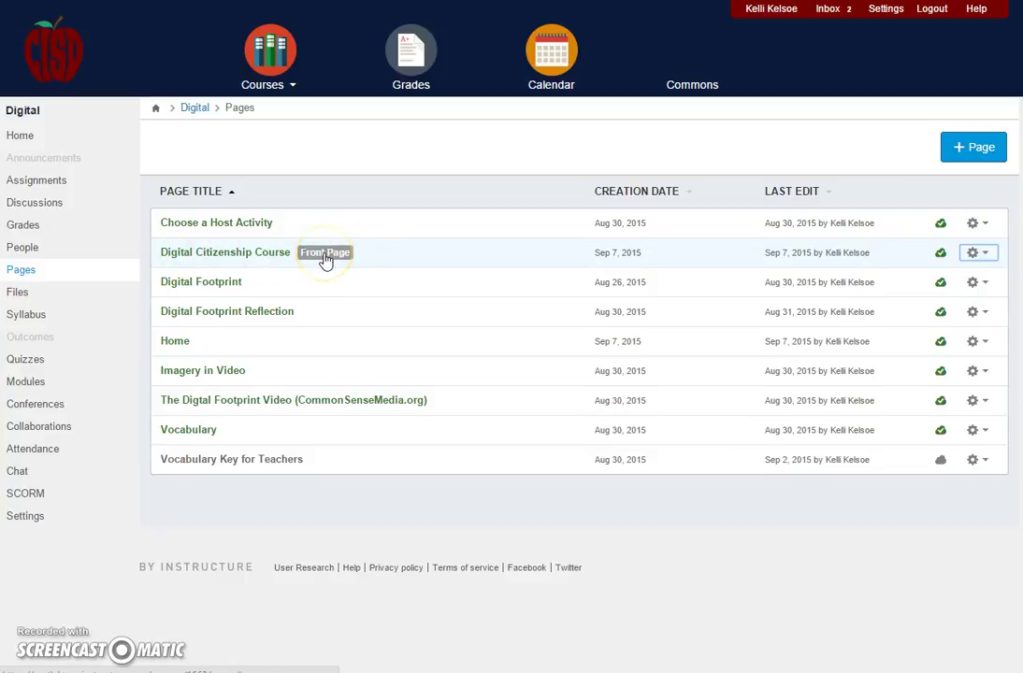
Step: Change the course home page to display the Pages Front Page and save the choice
left_click(15, 137)
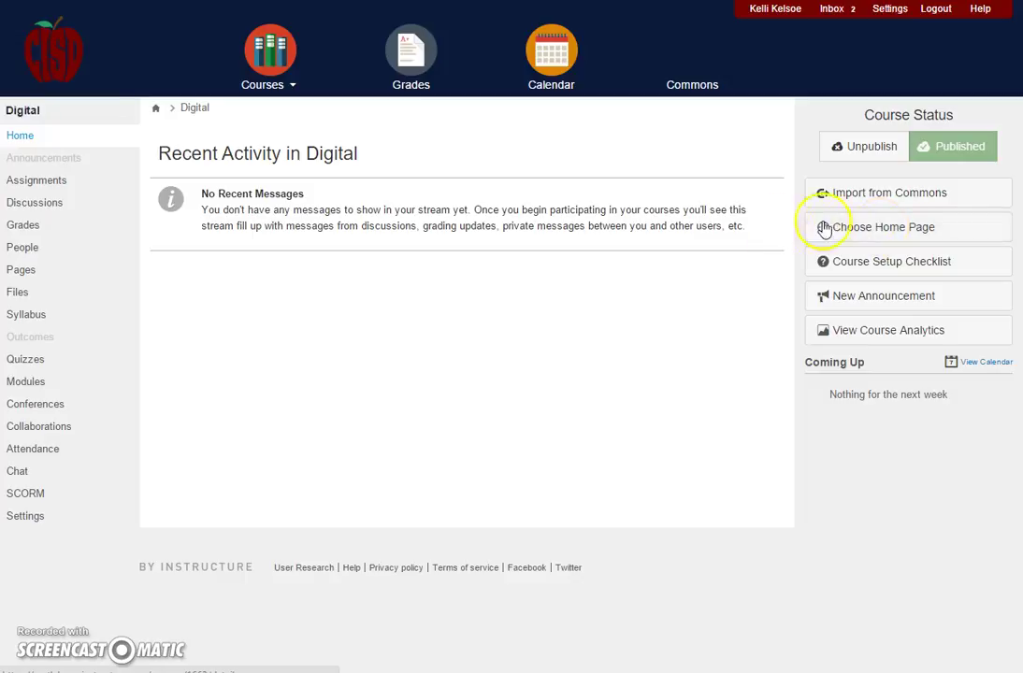
left_click(875, 232)
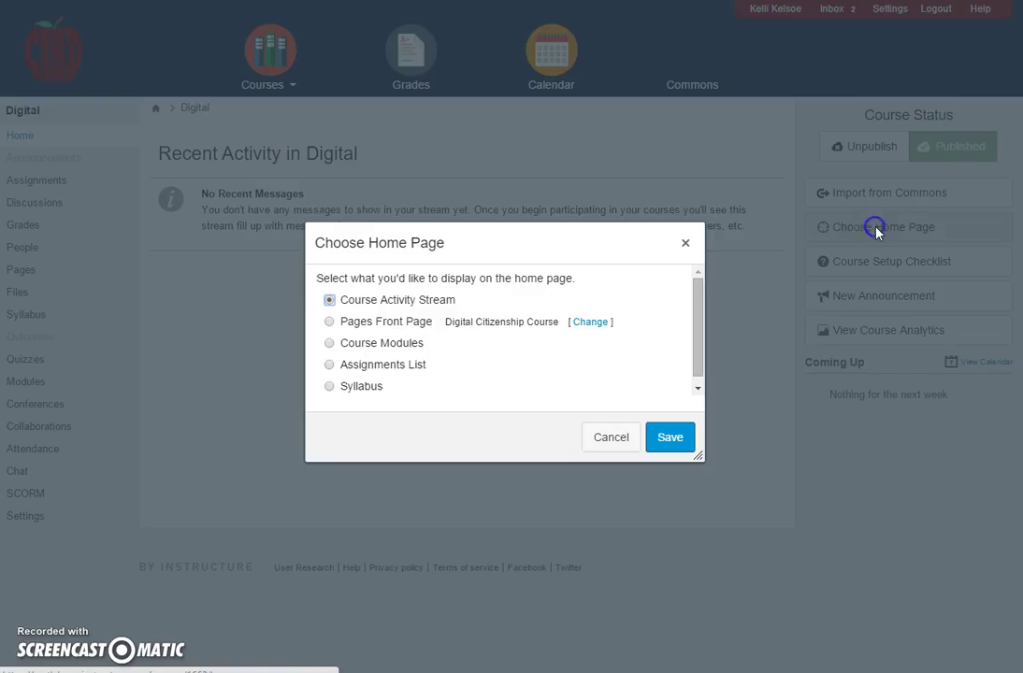
left_click(330, 321)
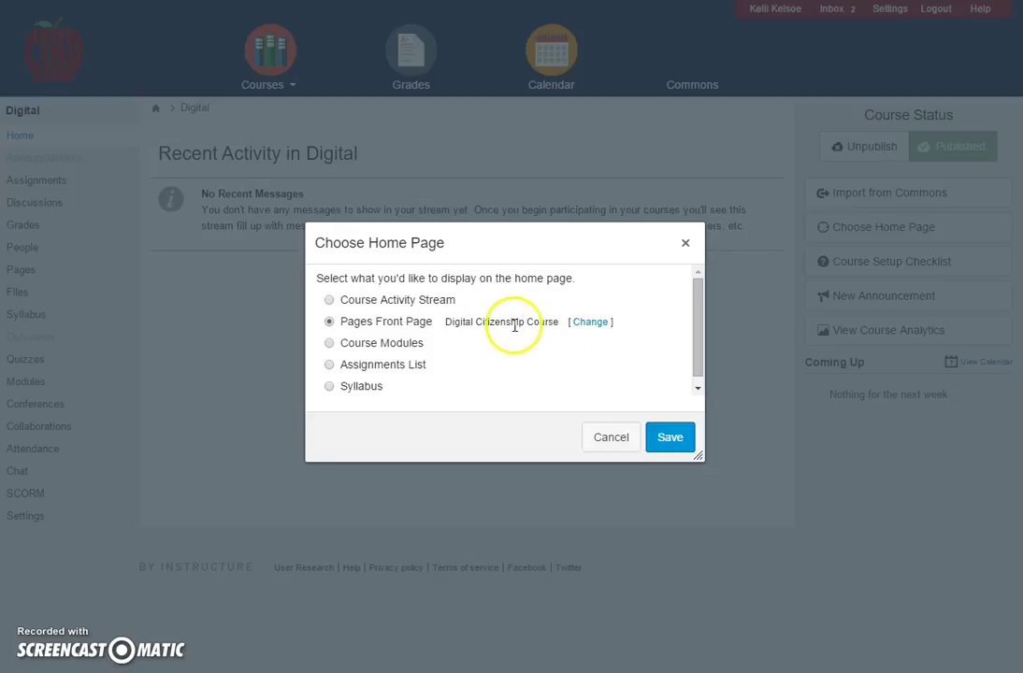
left_click(589, 323)
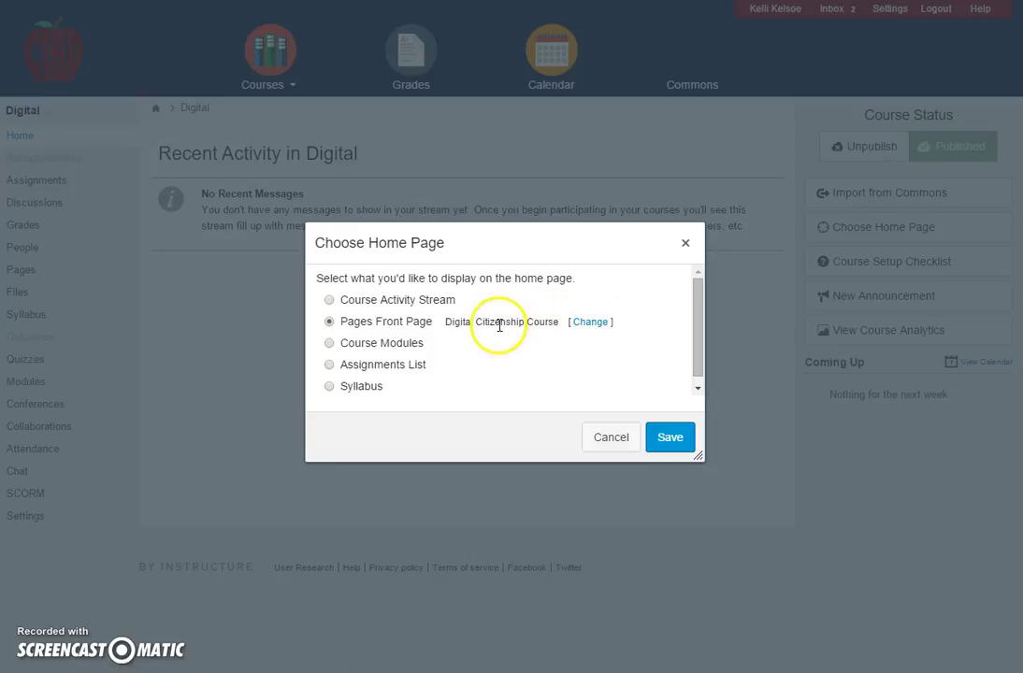
left_click(668, 438)
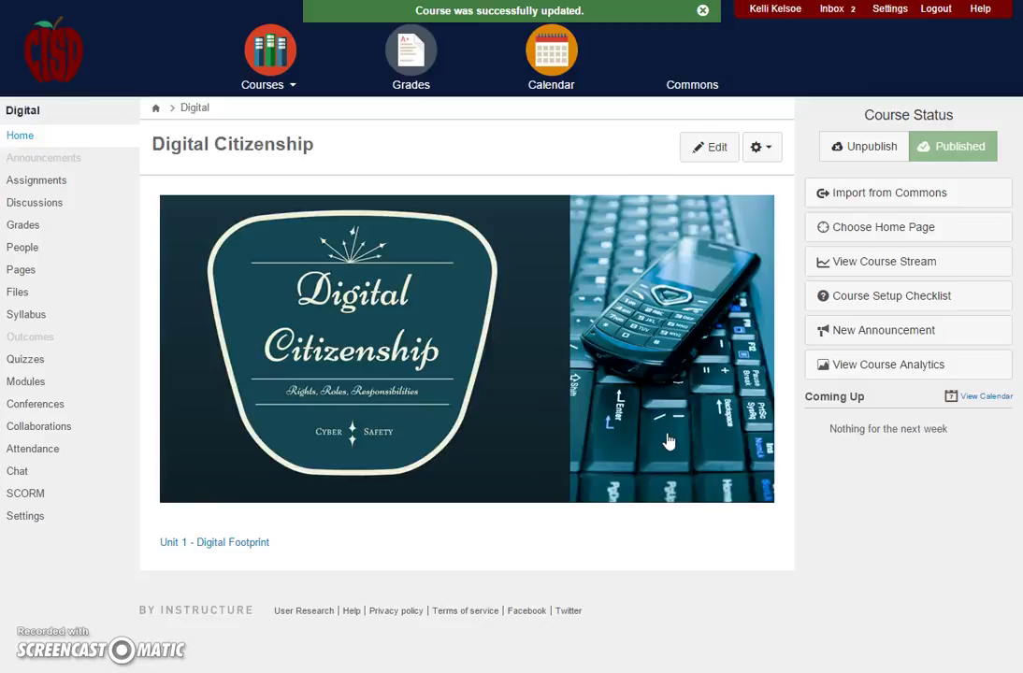
Step: Follow the Unit 1 - Digital Footprint link on the course home page to check where it leads
left_click(757, 572)
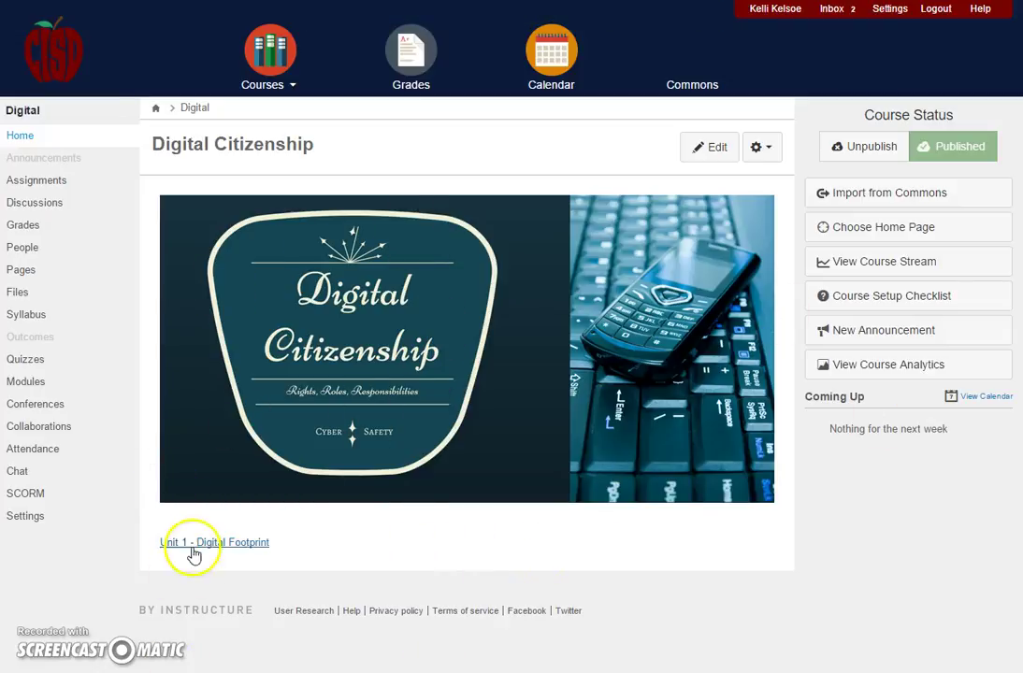
left_click(238, 545)
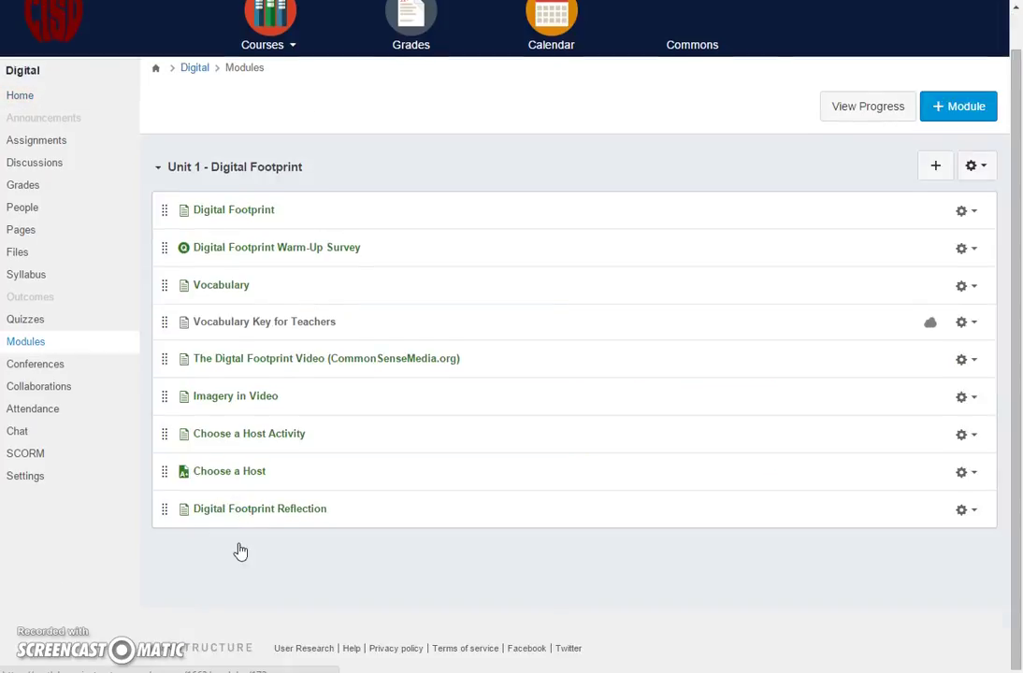